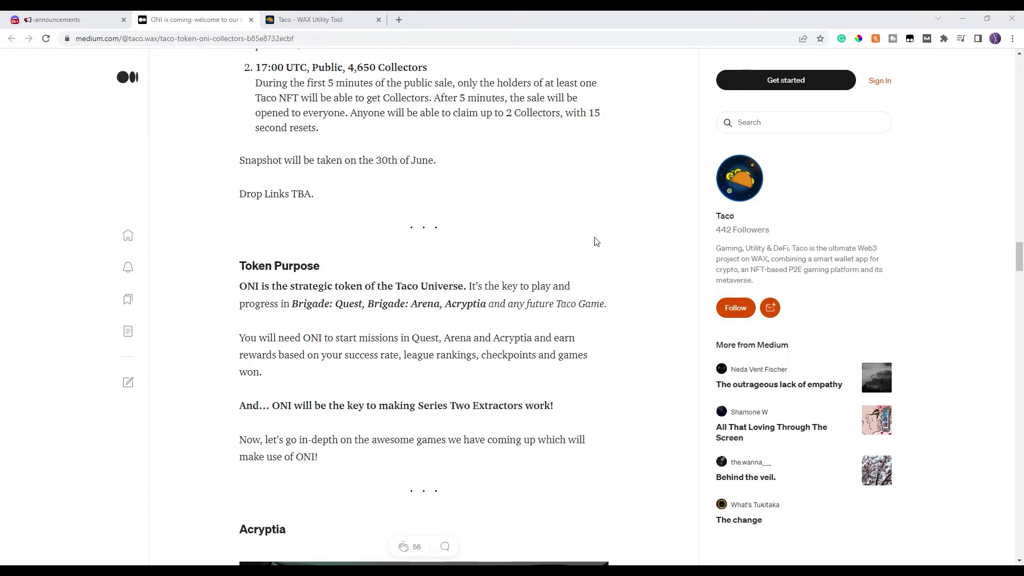
scroll(456, 196, up, 3)
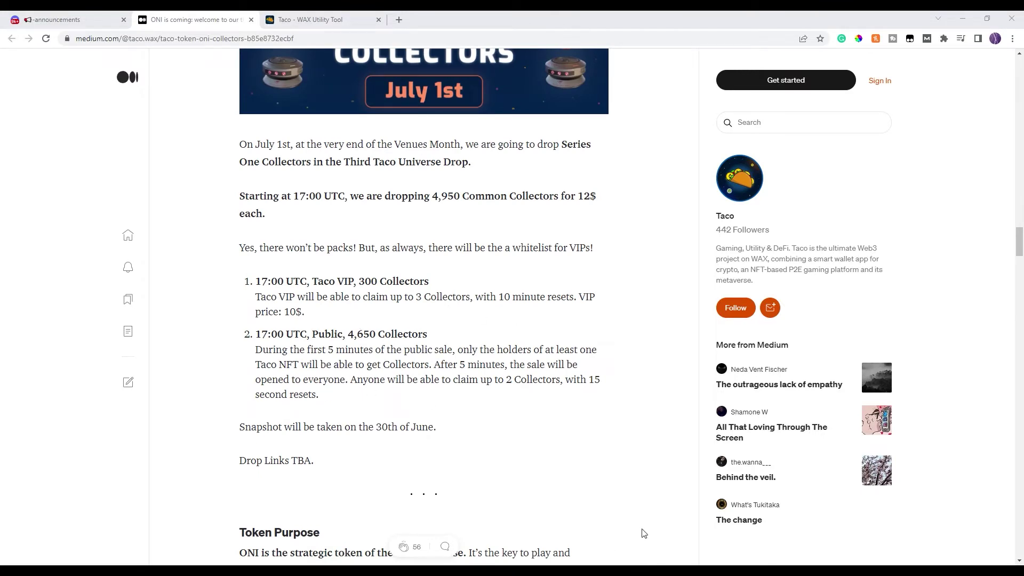
scroll(632, 529, down, 3)
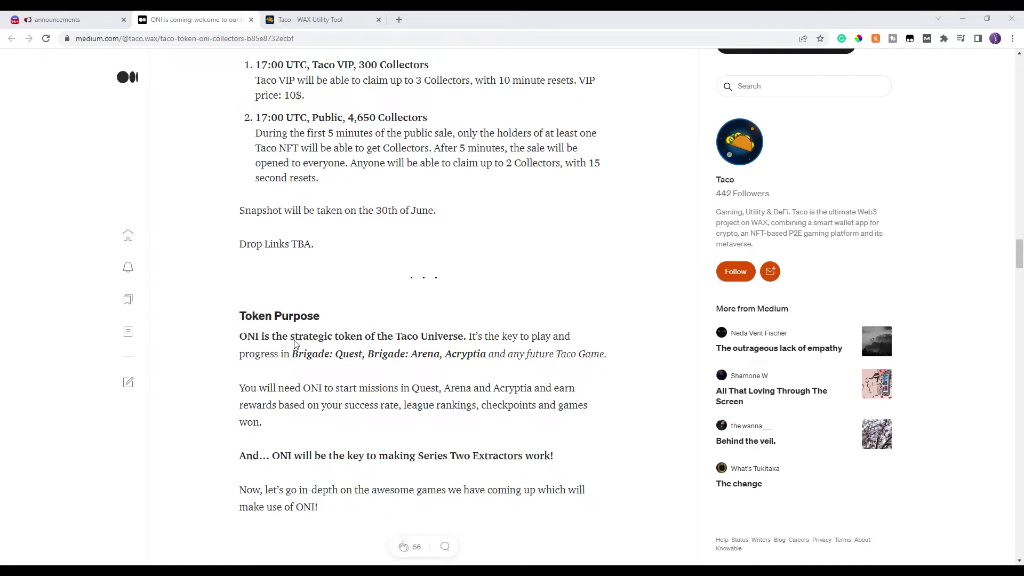
scroll(482, 399, down, 2)
scroll(497, 361, down, 4)
scroll(510, 318, down, 4)
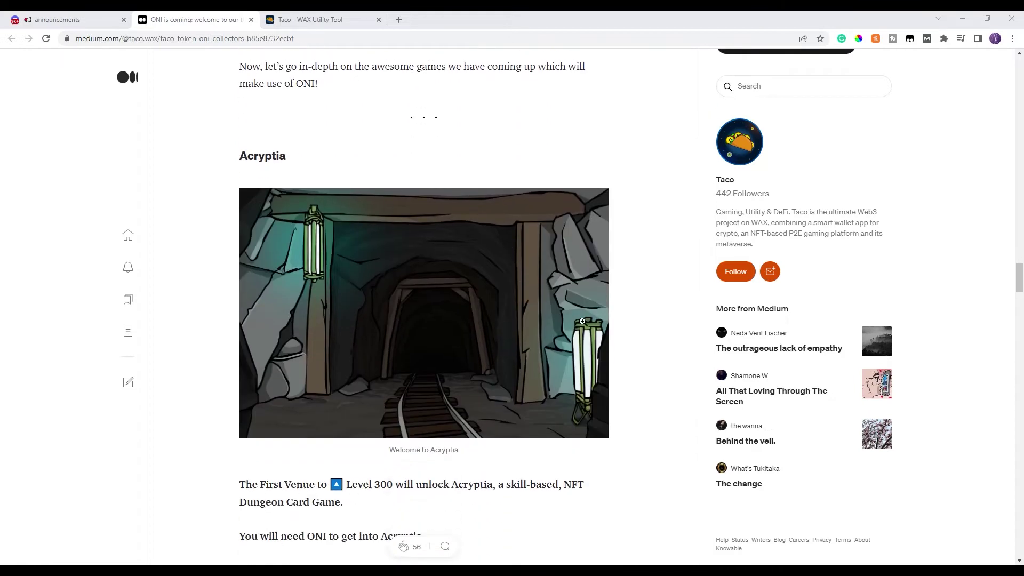
scroll(616, 333, down, 1)
scroll(616, 333, down, 1)
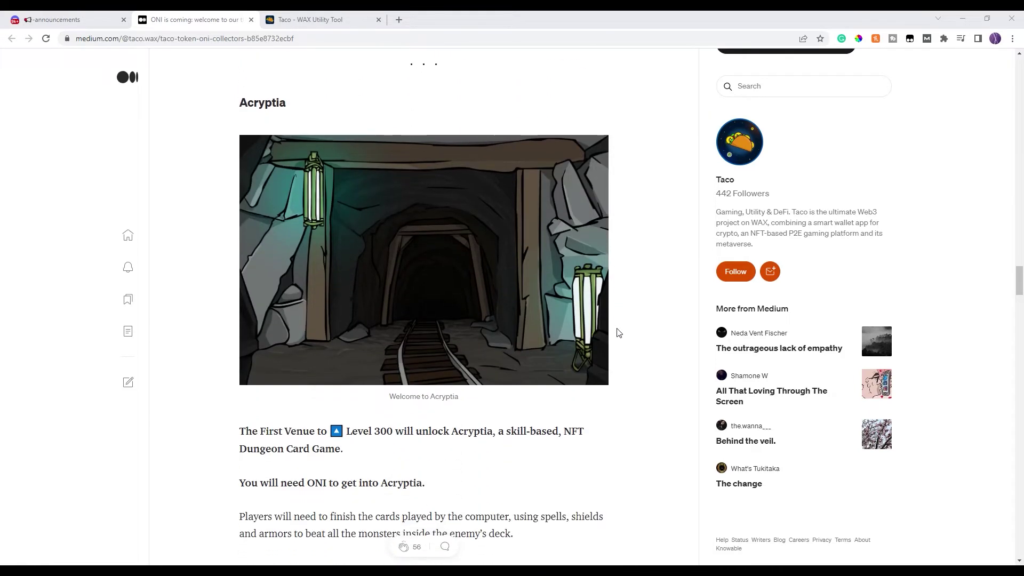
scroll(633, 343, down, 2)
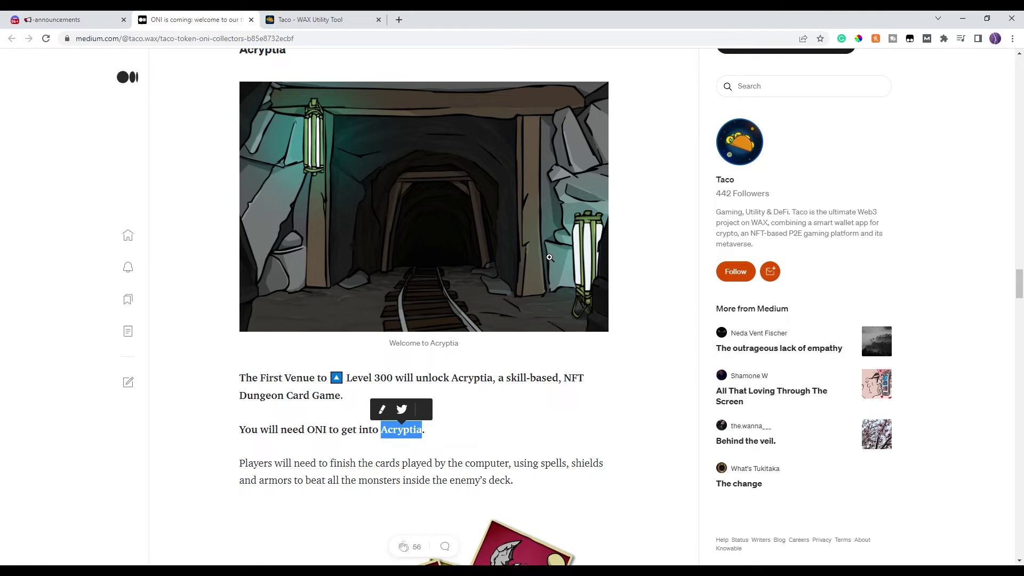
scroll(500, 258, down, 4)
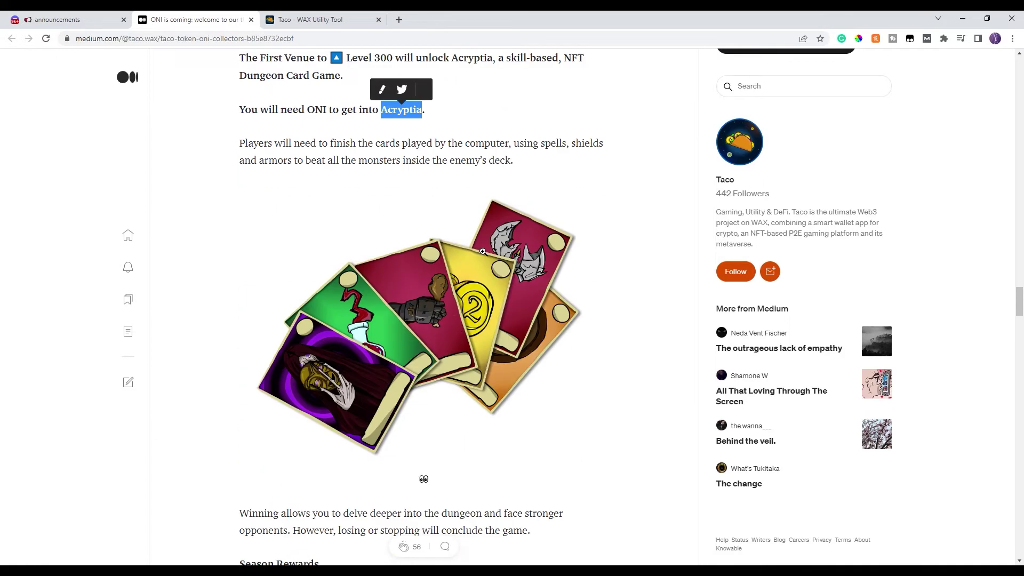
scroll(451, 285, down, 1)
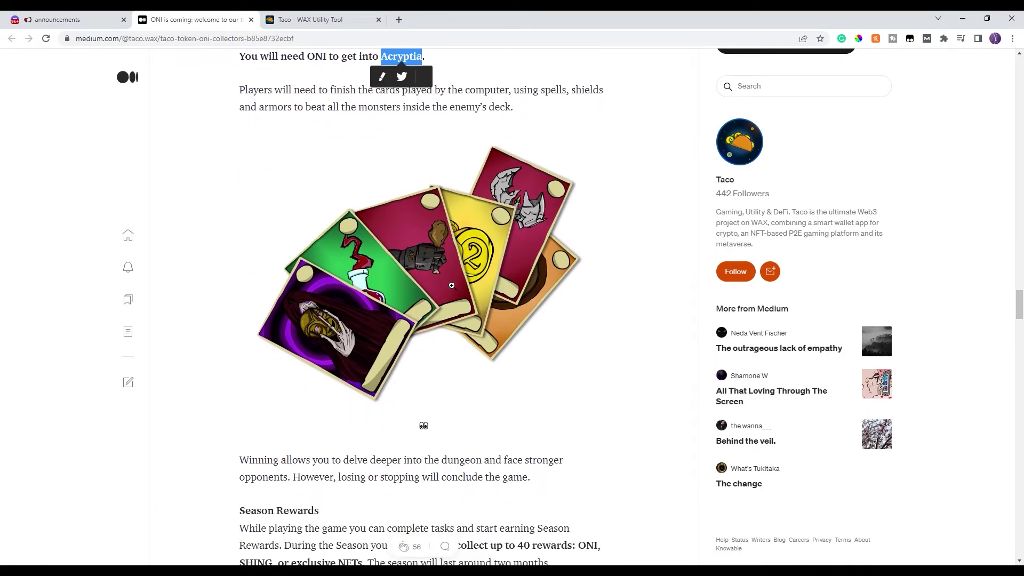
scroll(558, 234, up, 2)
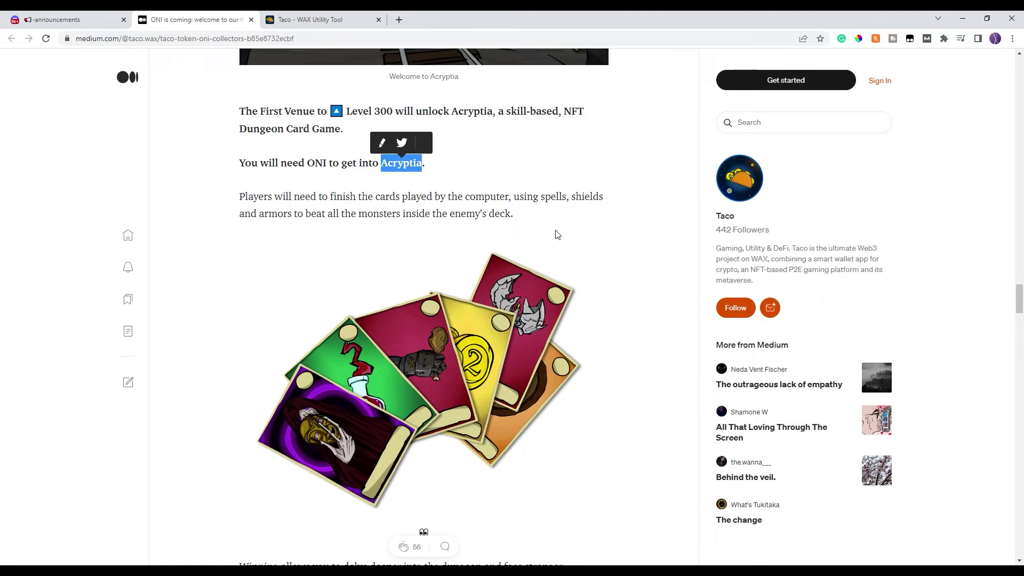
scroll(587, 233, down, 2)
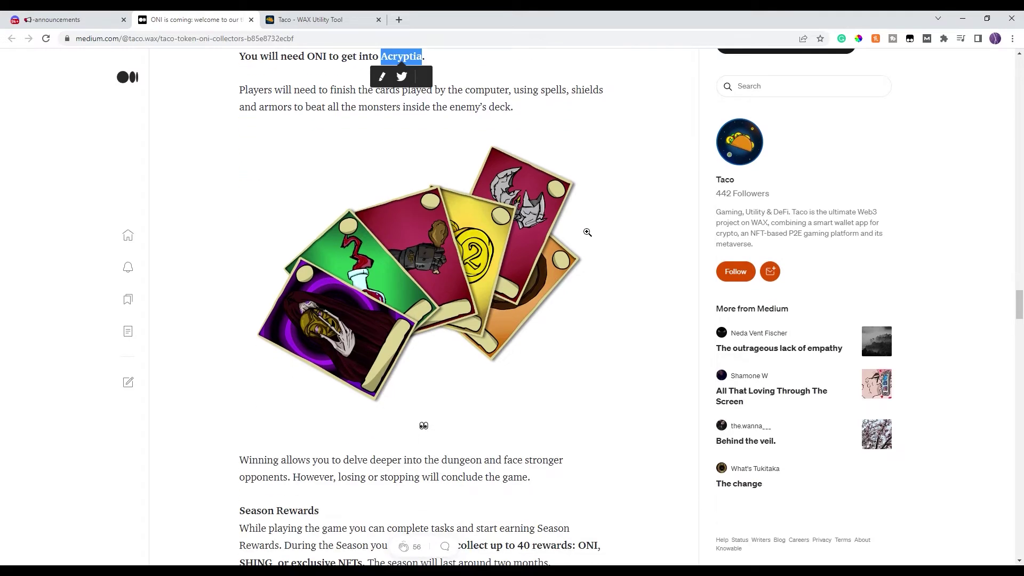
scroll(587, 233, down, 2)
scroll(588, 233, down, 2)
scroll(587, 232, down, 2)
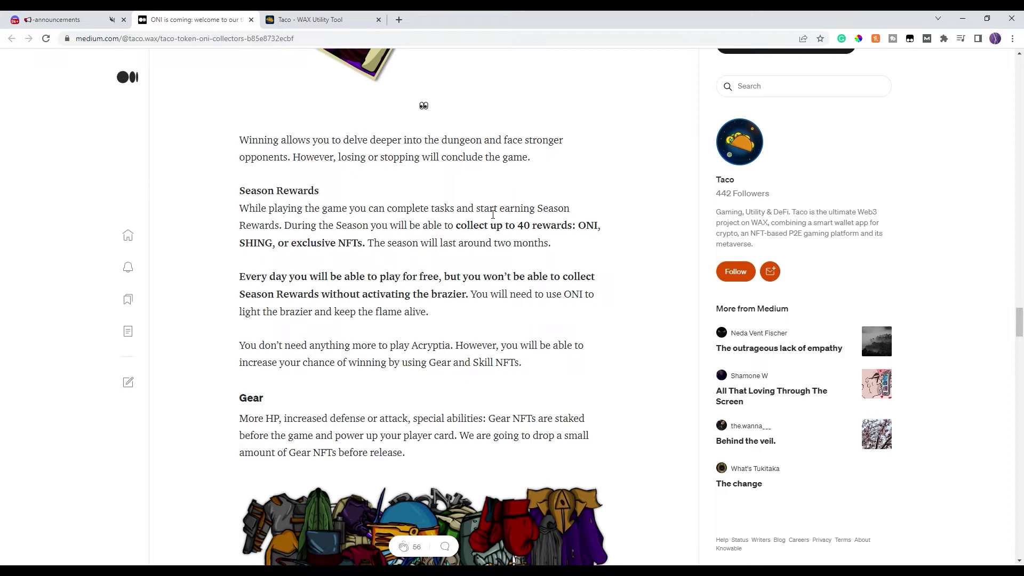
Highlight 'brazier' in the activating-the-brazier sentence while reading on toward Brigade: Quest
double_click(296, 311)
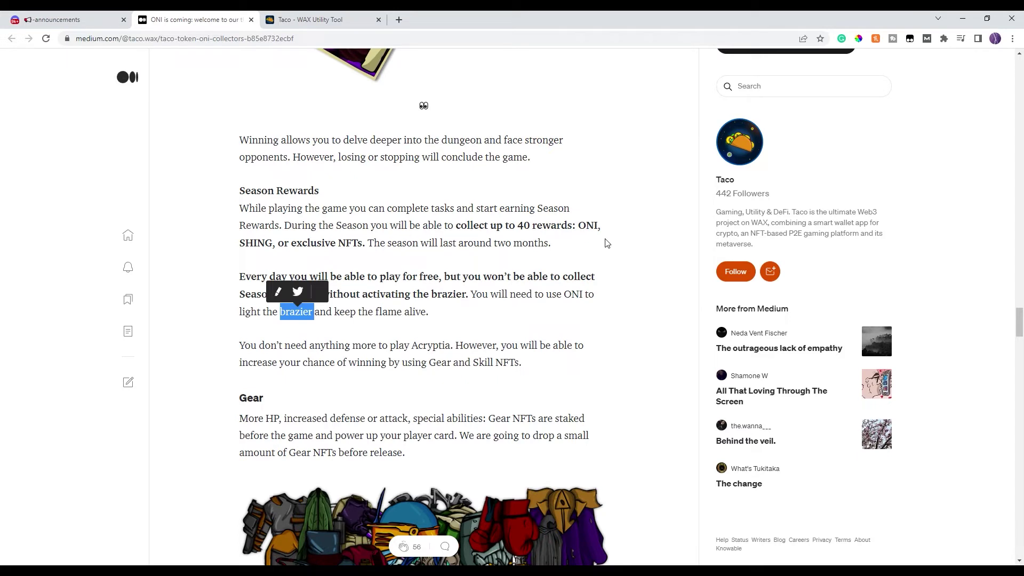
click(451, 298)
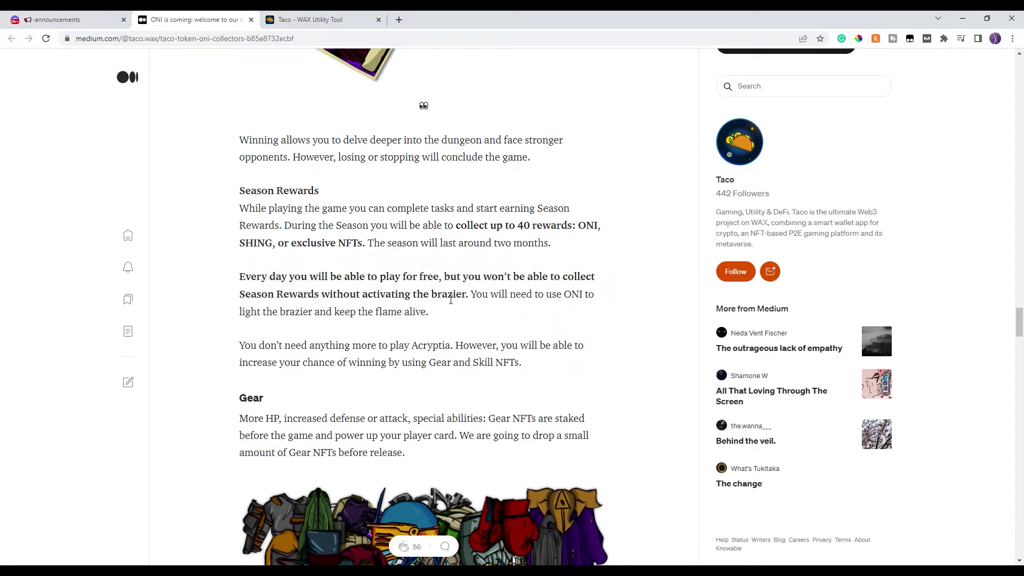
double_click(451, 298)
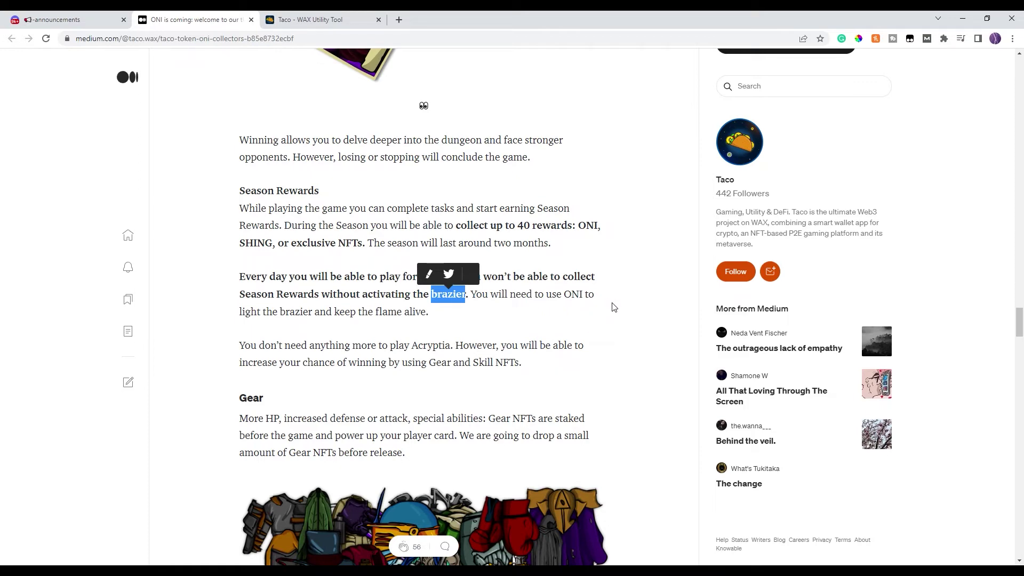
scroll(613, 306, down, 4)
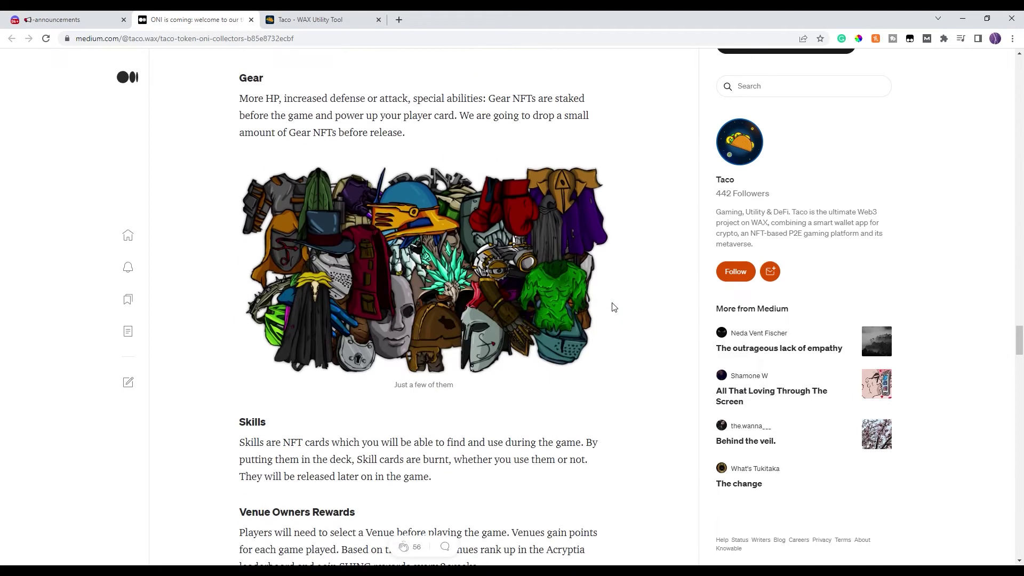
scroll(613, 306, down, 2)
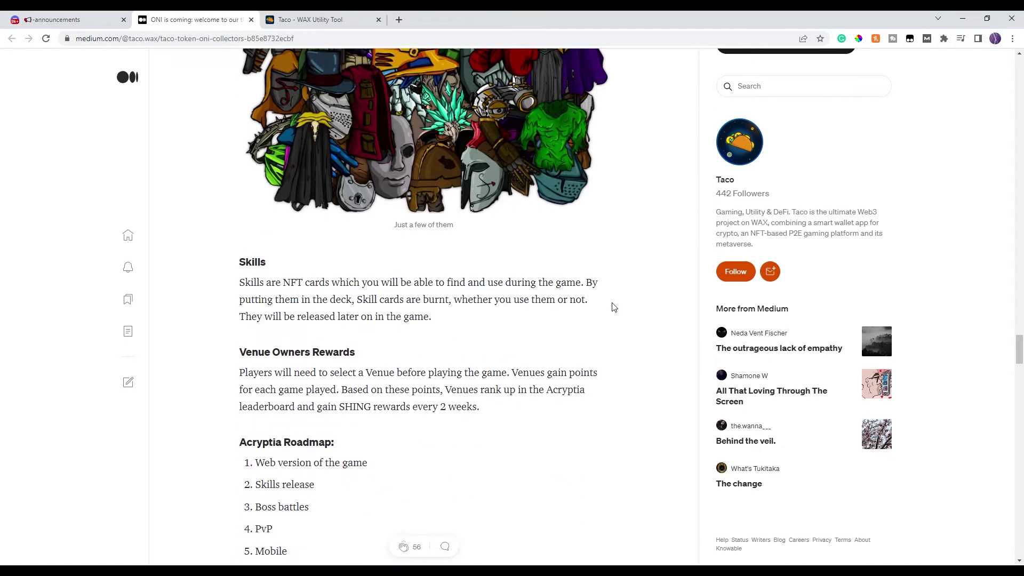
scroll(612, 307, up, 3)
scroll(613, 307, up, 2)
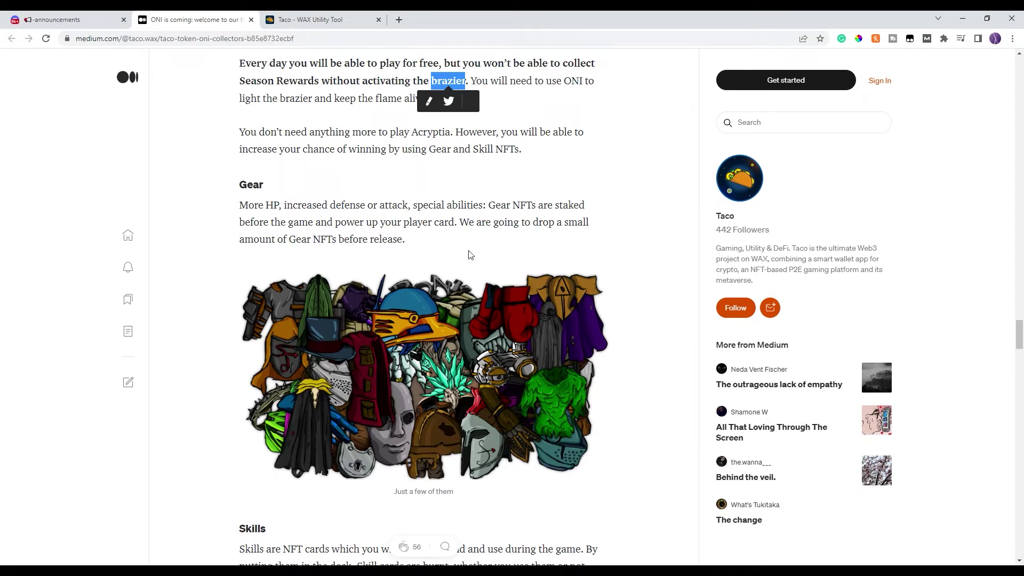
scroll(470, 254, down, 2)
scroll(470, 255, down, 1)
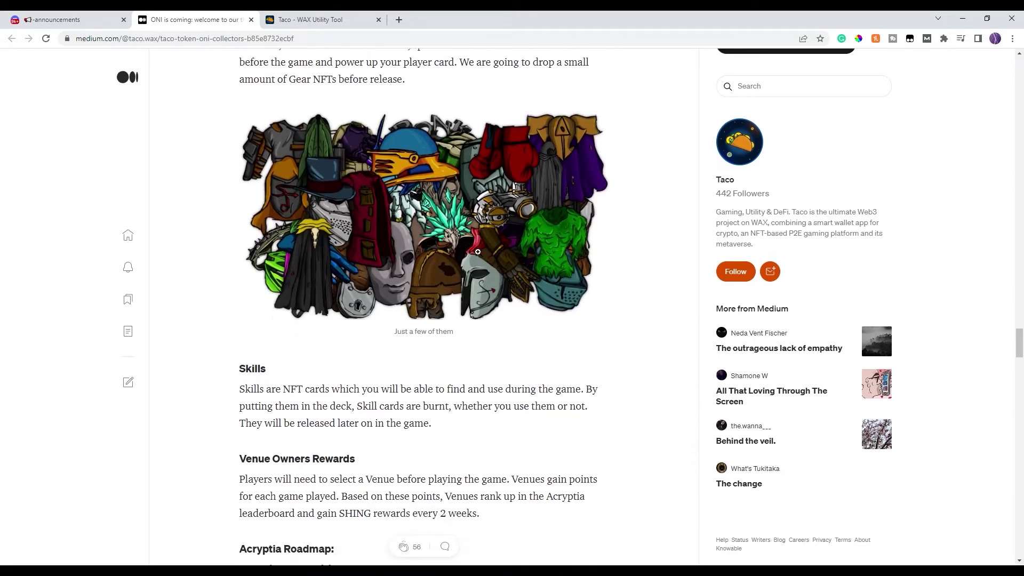
scroll(470, 254, up, 6)
scroll(475, 252, down, 5)
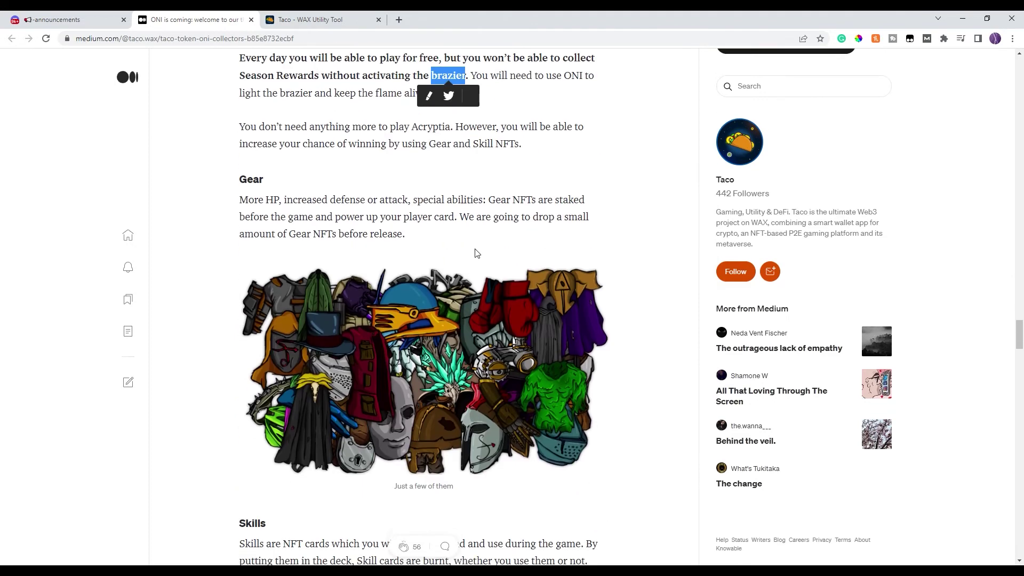
scroll(475, 253, down, 5)
scroll(476, 252, down, 2)
scroll(475, 251, down, 2)
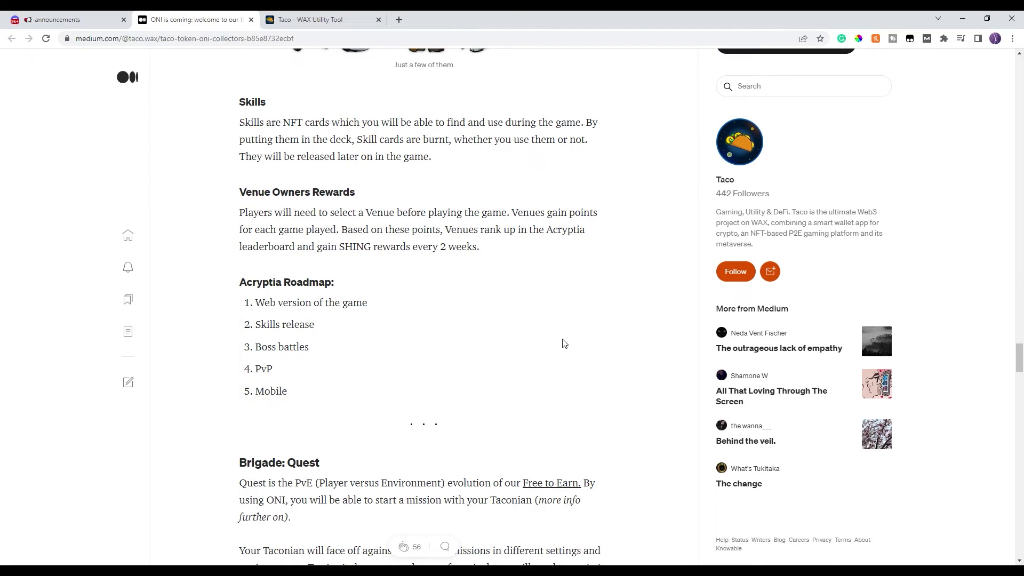
scroll(565, 349, down, 3)
scroll(567, 343, down, 2)
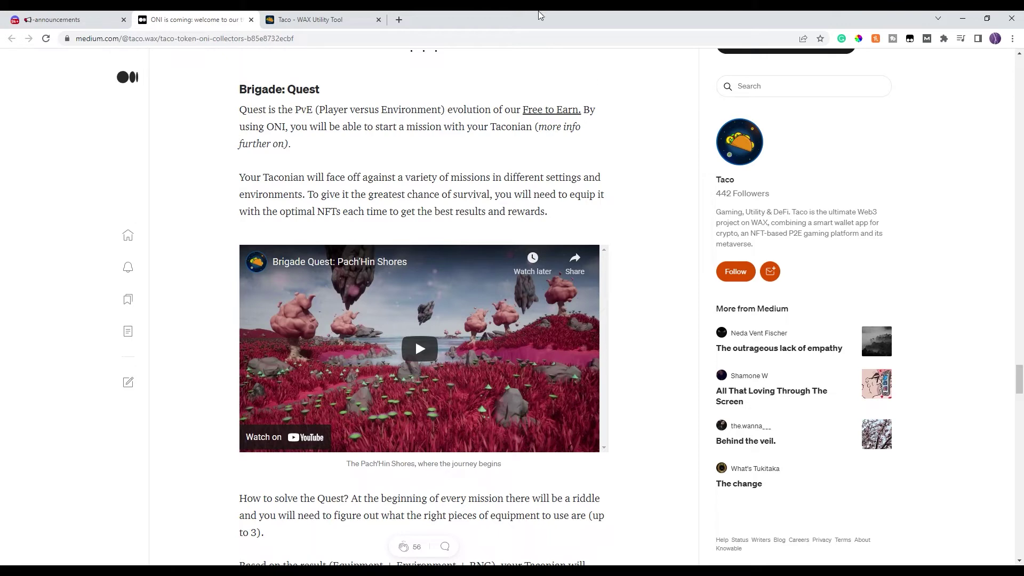
Start the Brigade mission on the Taco tool's Brigade page, checking it against the ONI article
click(311, 19)
click(458, 69)
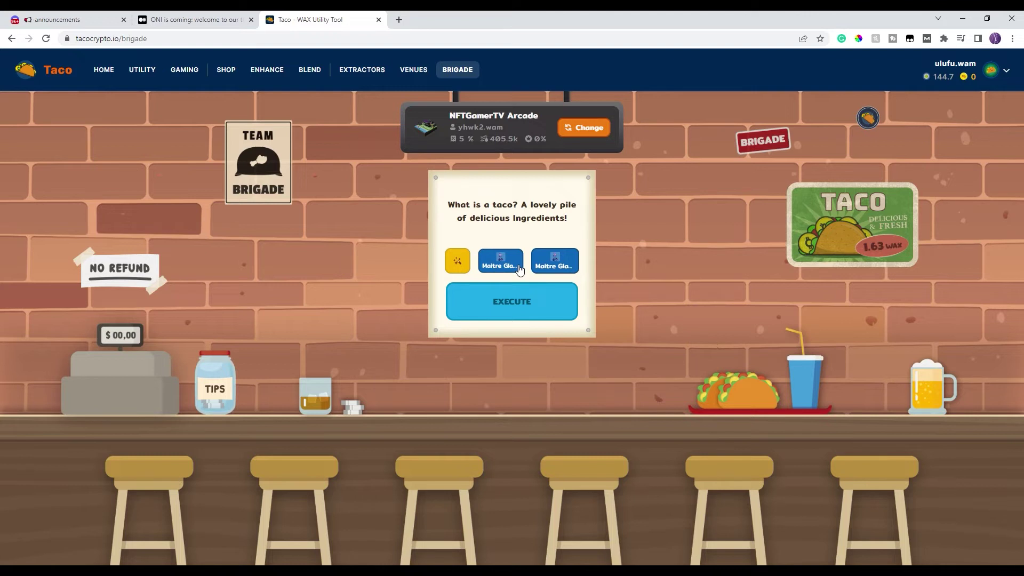
click(518, 299)
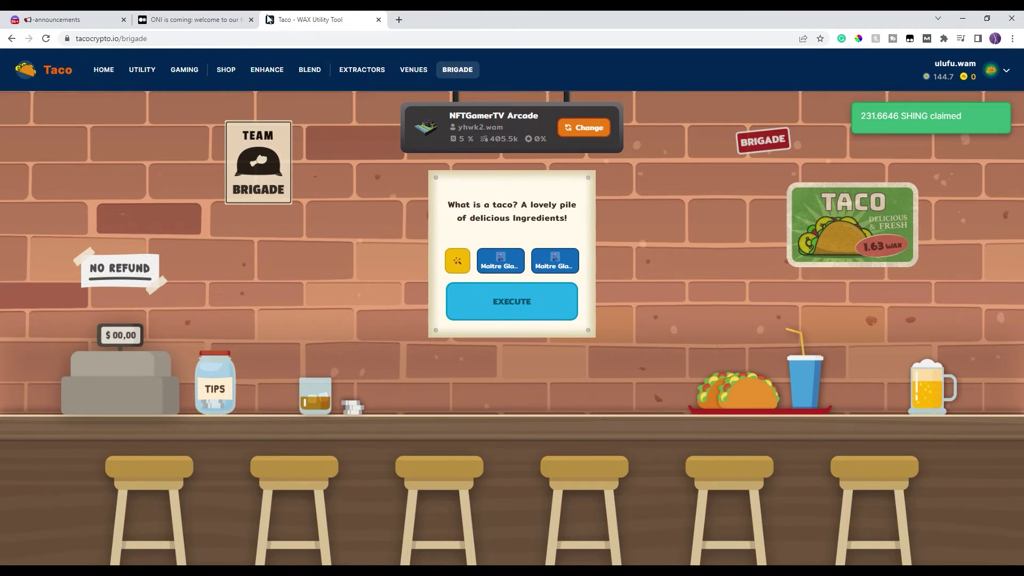
click(196, 19)
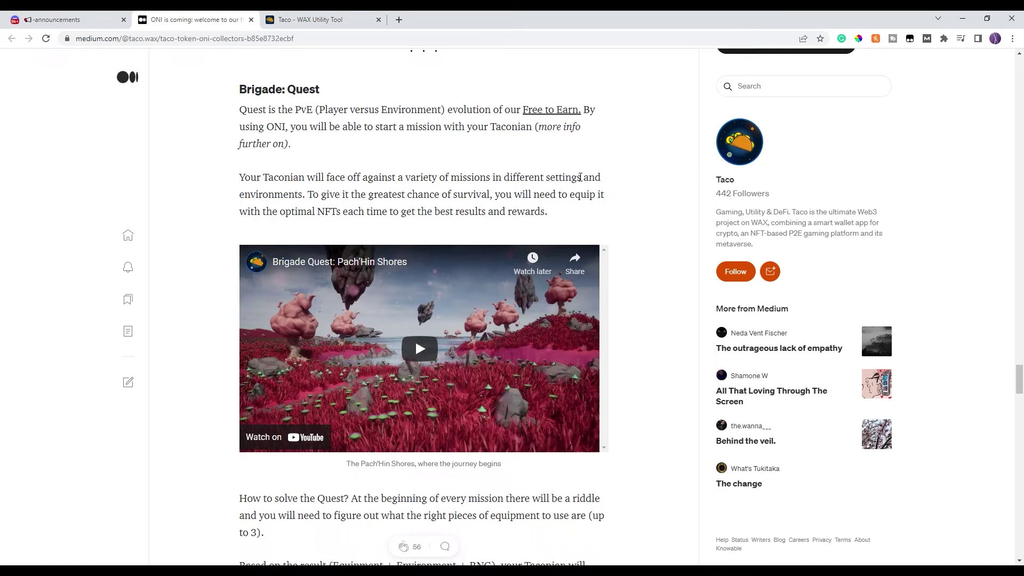
click(320, 19)
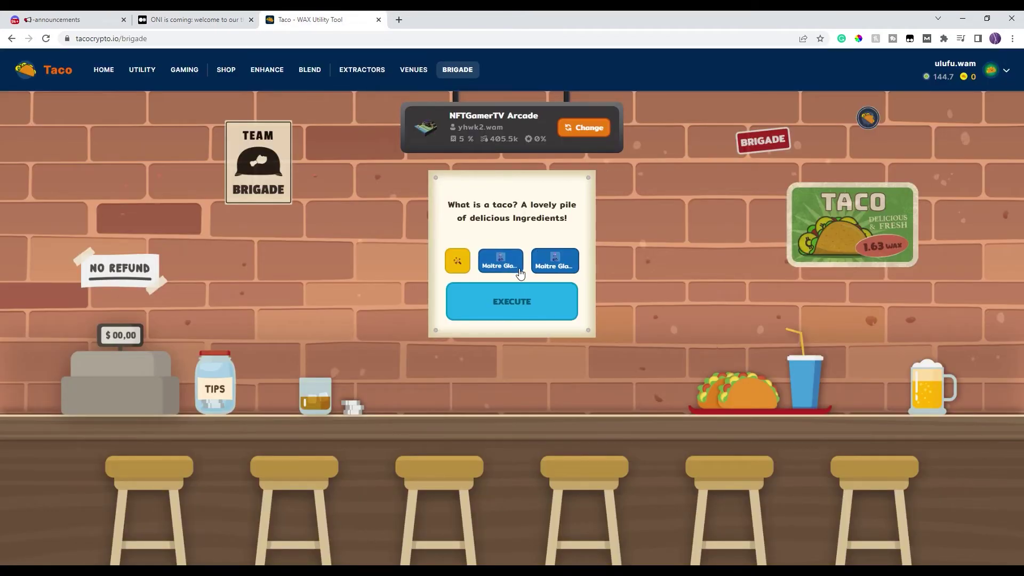
click(197, 19)
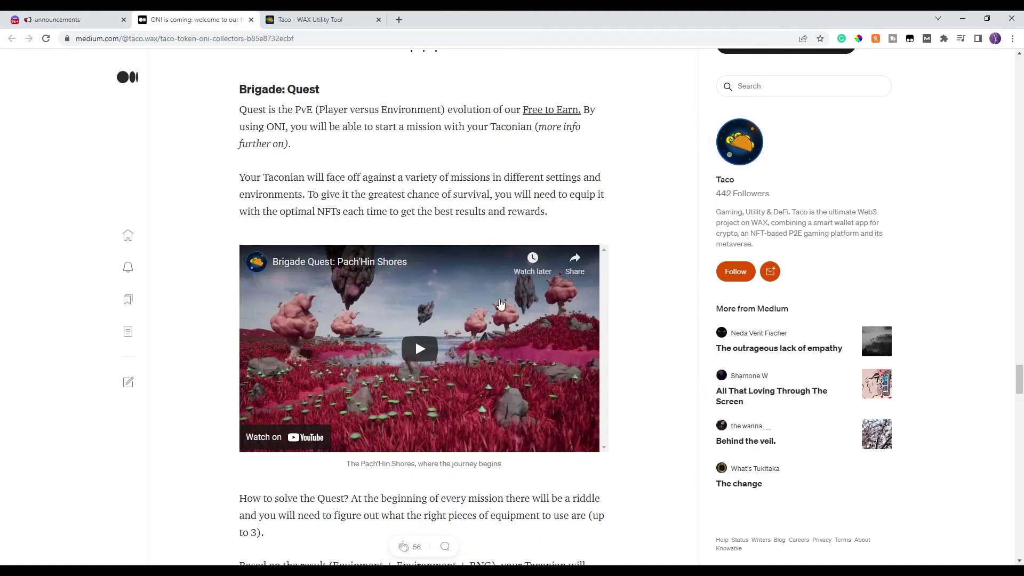
scroll(499, 304, down, 2)
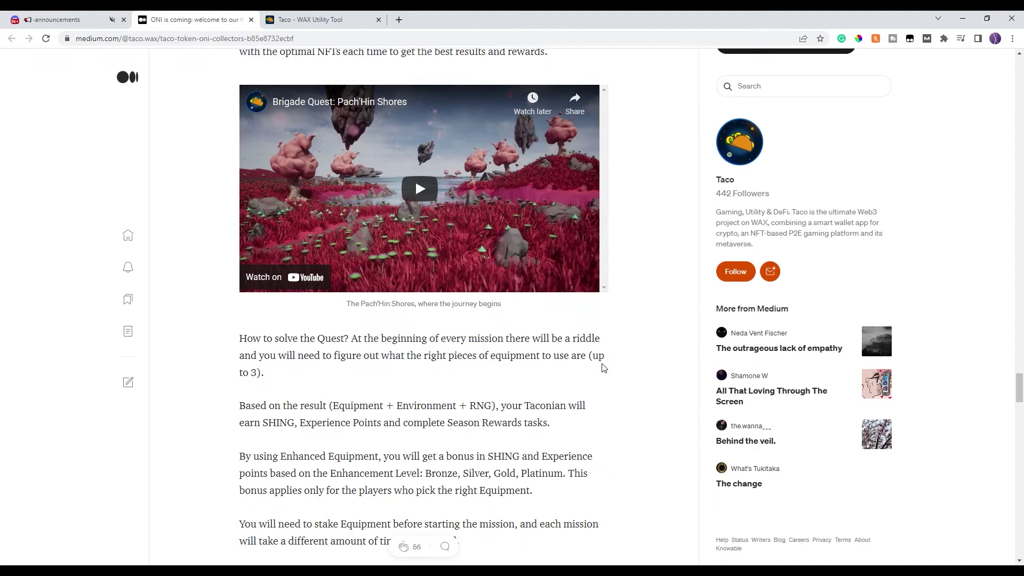
scroll(602, 369, down, 3)
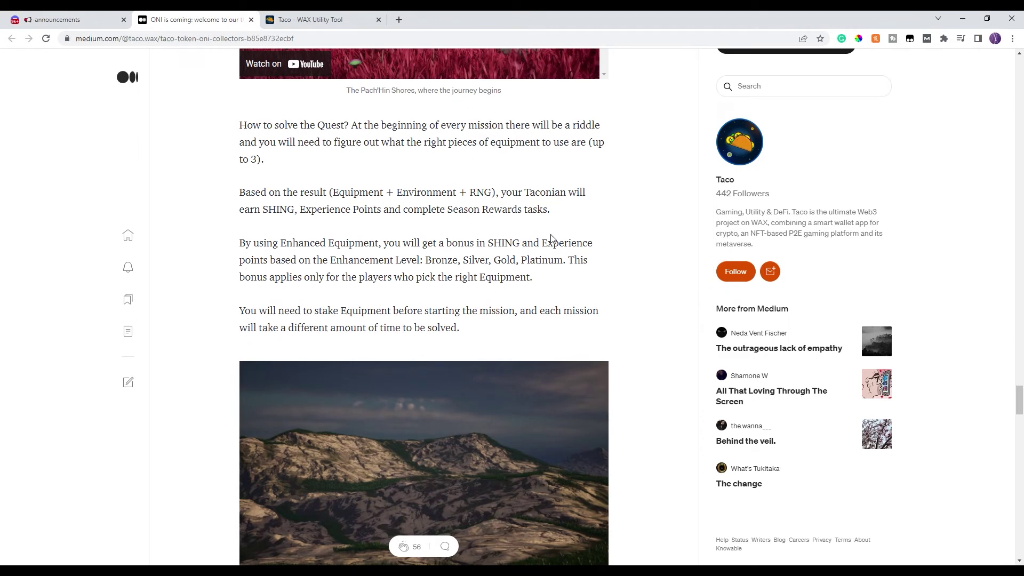
scroll(571, 253, down, 2)
scroll(570, 252, up, 4)
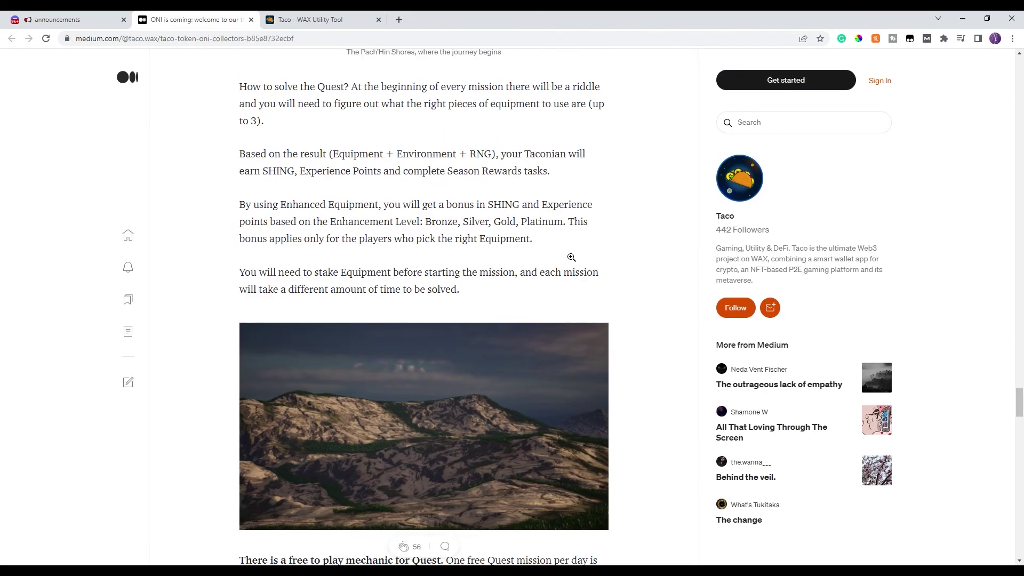
scroll(573, 259, up, 3)
click(304, 20)
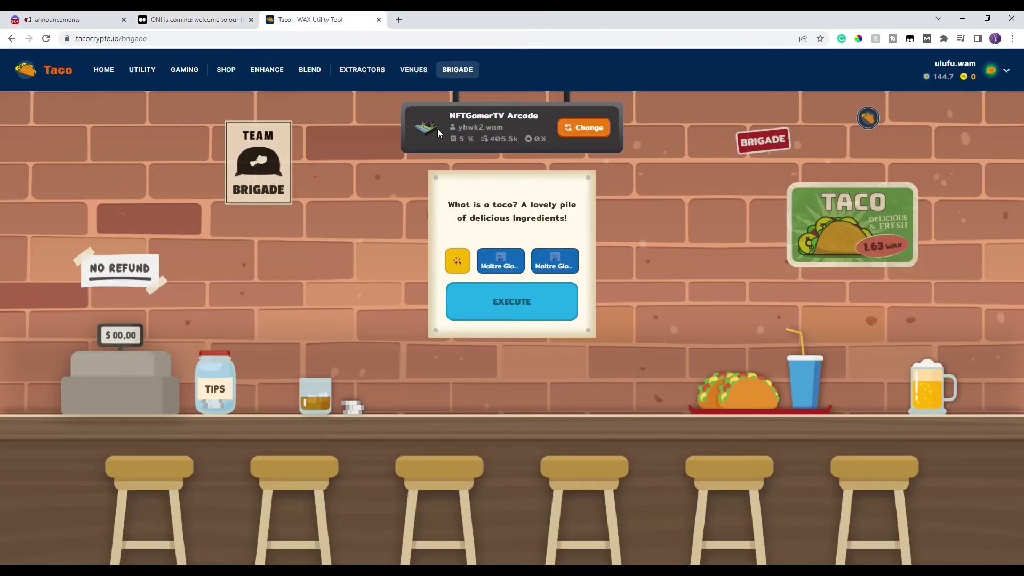
click(201, 18)
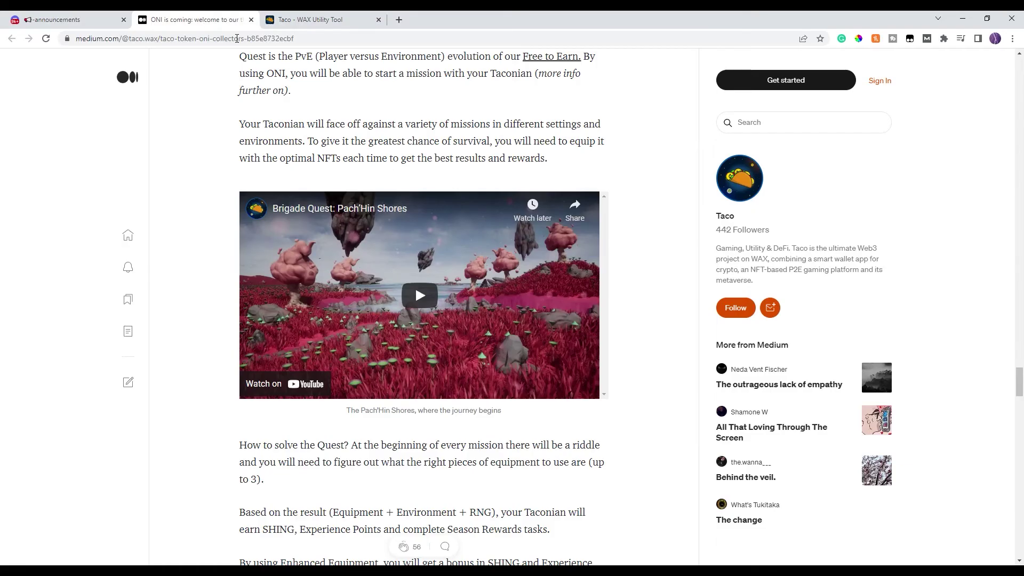
scroll(415, 286, down, 4)
scroll(487, 233, down, 2)
scroll(487, 234, down, 5)
scroll(520, 264, down, 4)
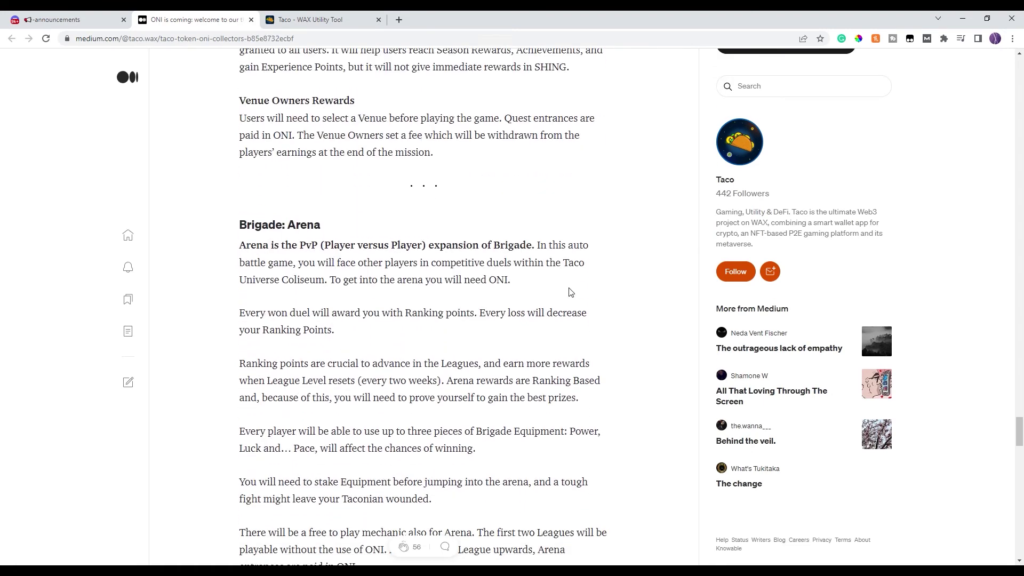
scroll(560, 288, down, 3)
scroll(569, 293, down, 2)
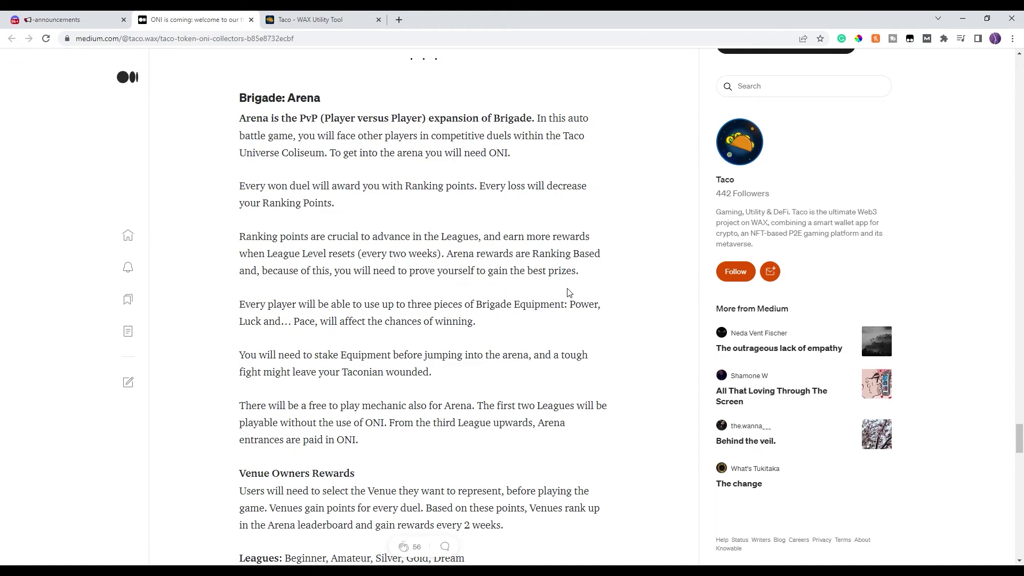
scroll(569, 292, down, 3)
scroll(577, 296, down, 1)
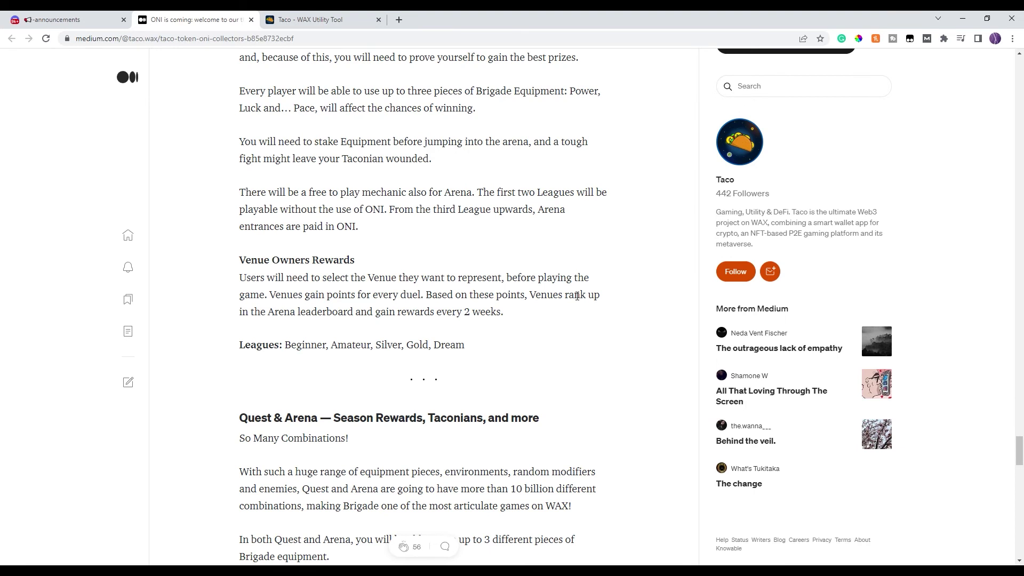
scroll(576, 296, up, 3)
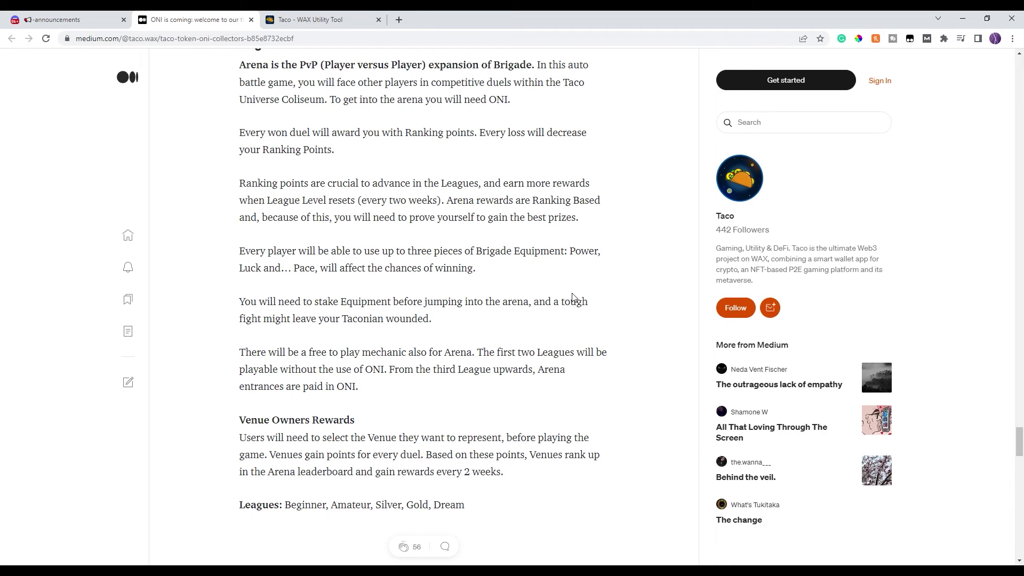
scroll(572, 297, up, 2)
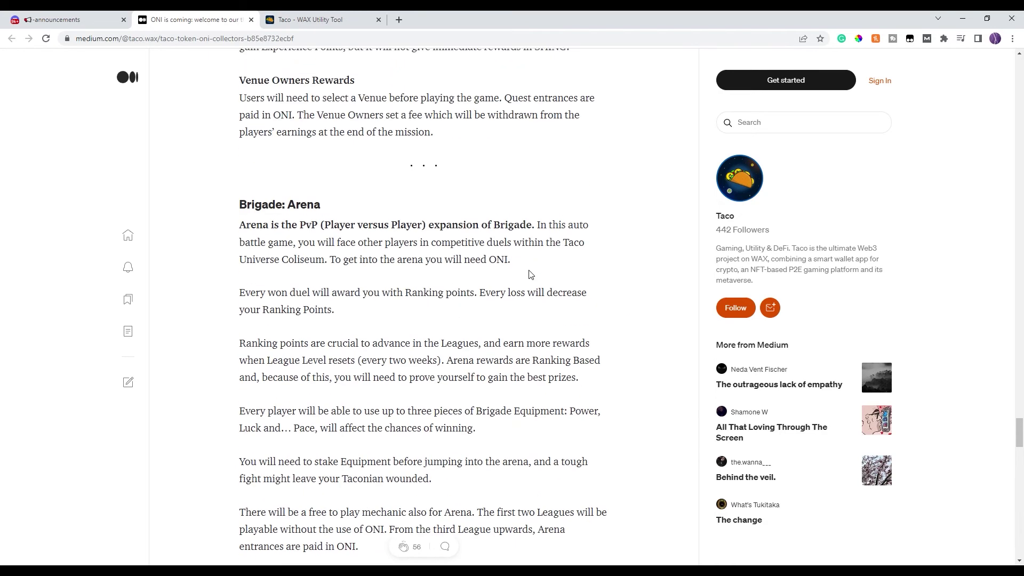
scroll(573, 297, down, 4)
scroll(531, 274, down, 3)
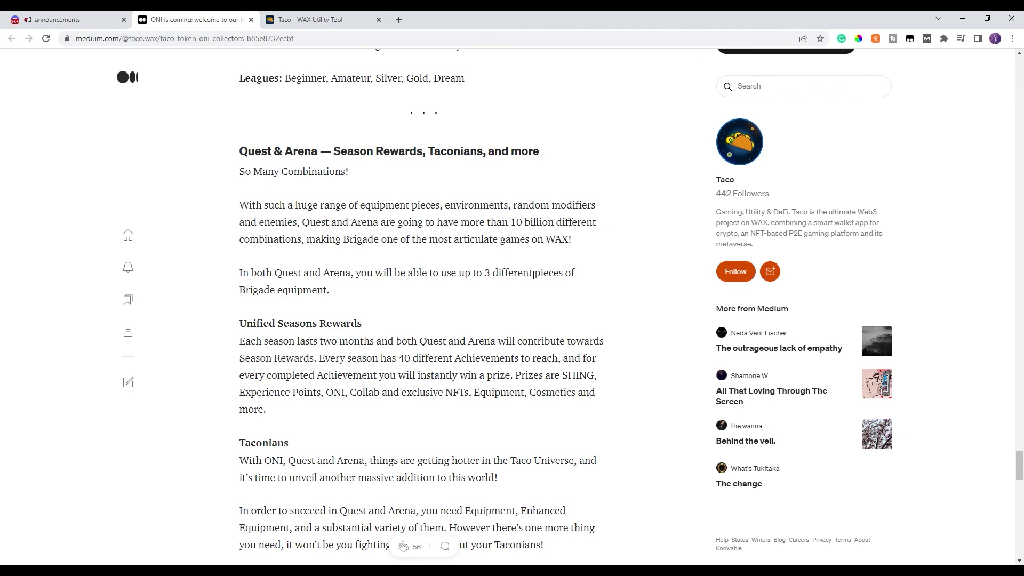
scroll(432, 304, up, 5)
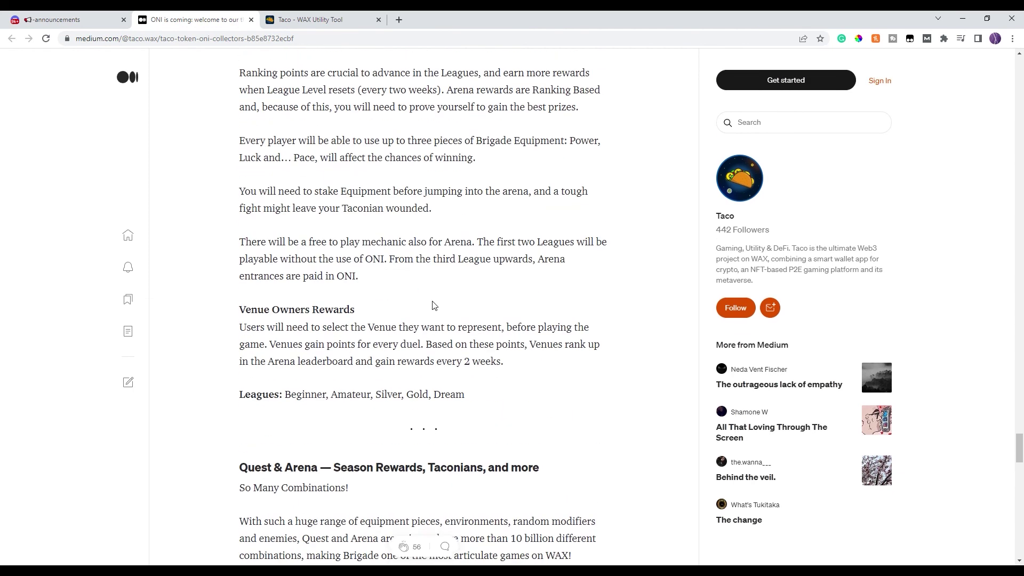
scroll(432, 304, up, 5)
scroll(440, 311, up, 4)
scroll(440, 313, up, 4)
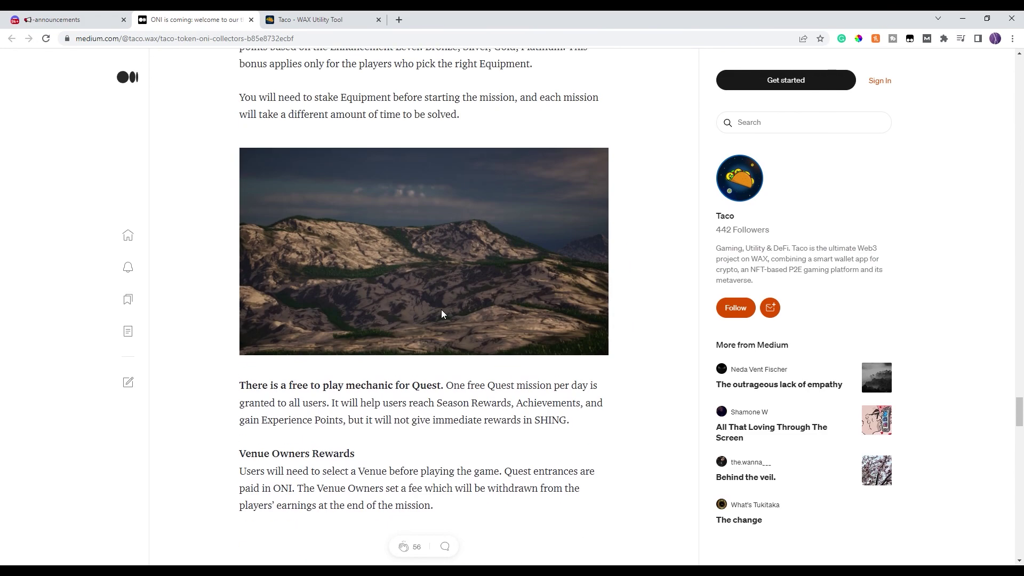
scroll(441, 313, up, 3)
scroll(441, 313, up, 3)
scroll(441, 313, up, 3)
scroll(441, 313, up, 3)
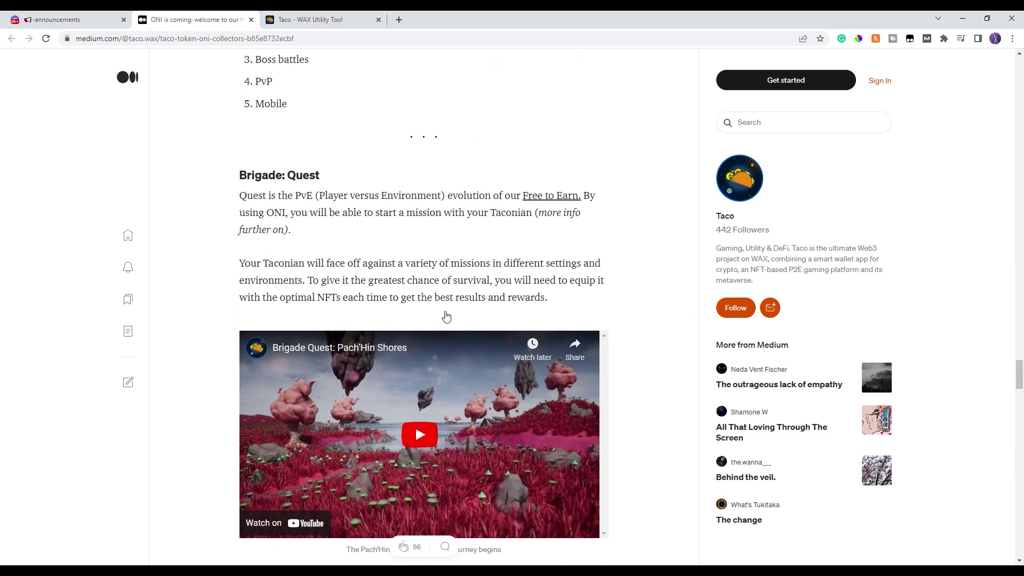
scroll(444, 315, up, 1)
scroll(447, 316, up, 3)
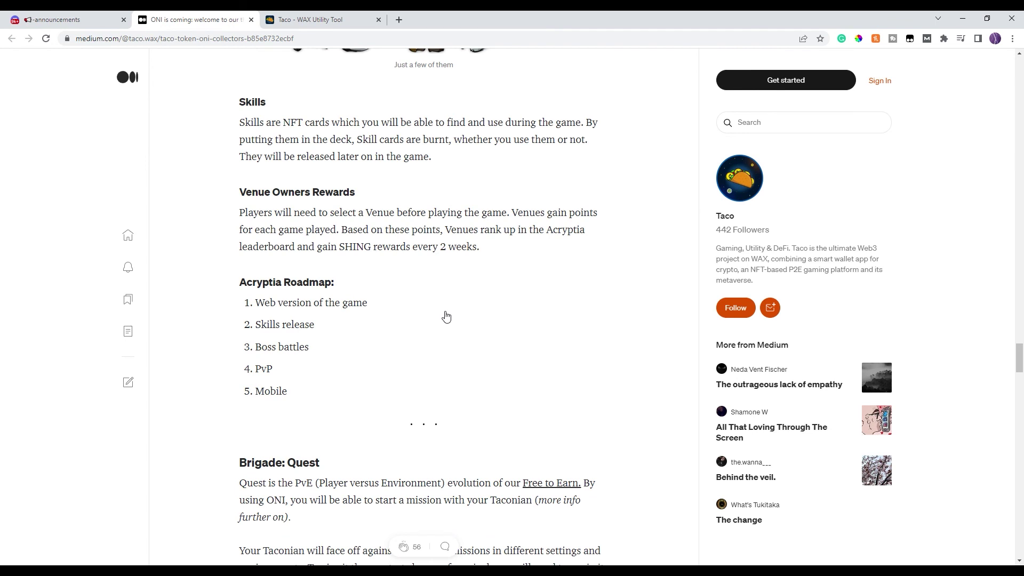
scroll(446, 316, up, 5)
scroll(447, 316, up, 5)
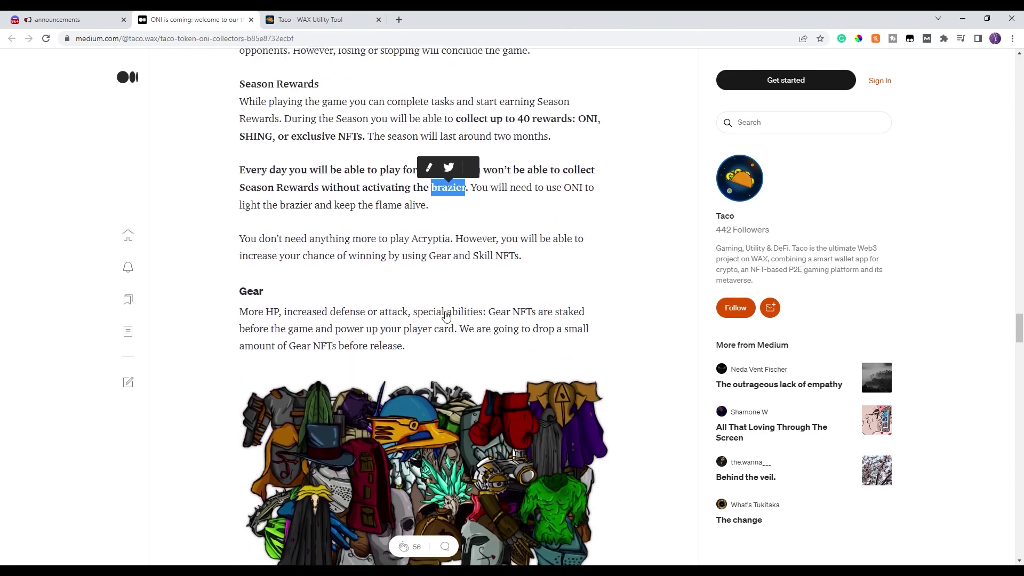
scroll(447, 317, up, 4)
scroll(447, 316, up, 4)
scroll(446, 316, up, 4)
scroll(446, 316, up, 1)
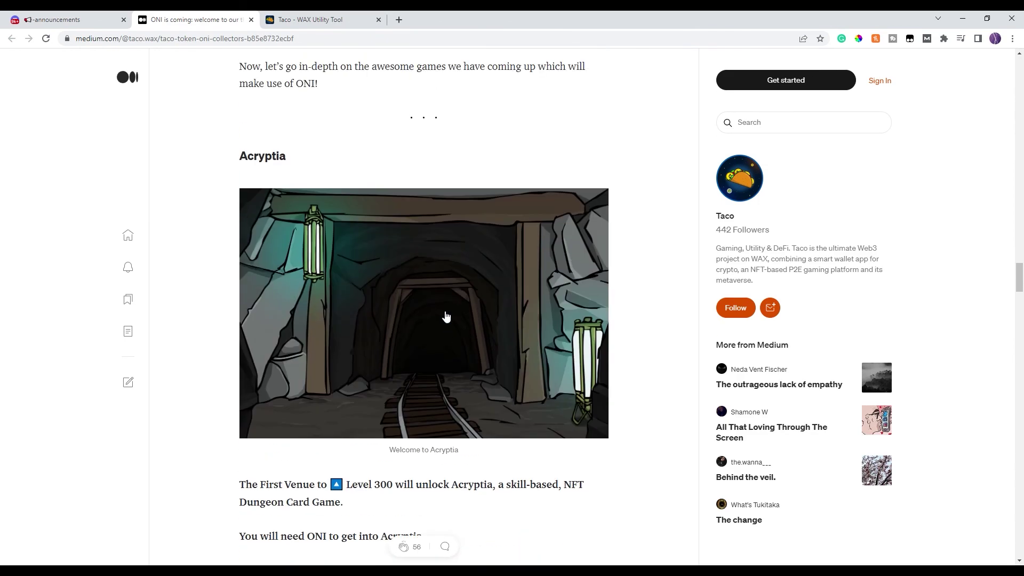